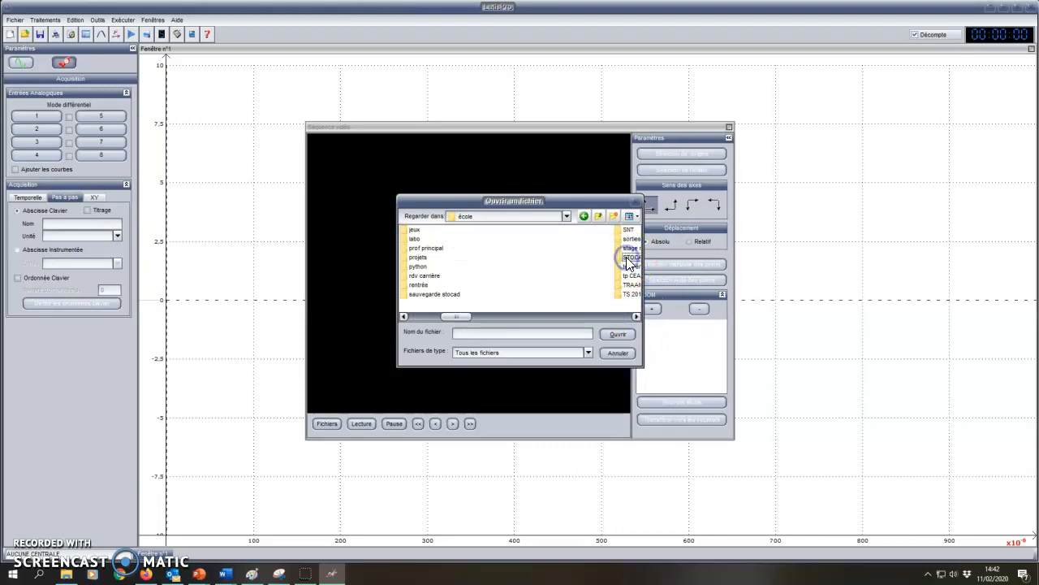
Open the video Modelisation_saut_parachute.avi from the Nouveau dossier folder inside A_2nde 2019.
{"action": "double_click", "coordinate": [435, 231]}
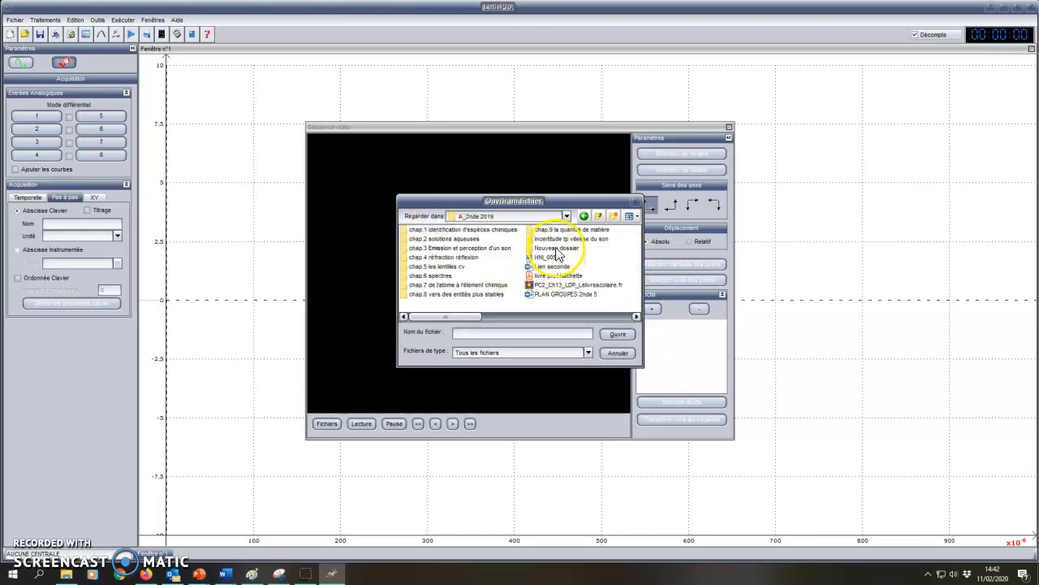
{"action": "double_click", "coordinate": [557, 248]}
{"action": "left_click", "coordinate": [459, 249]}
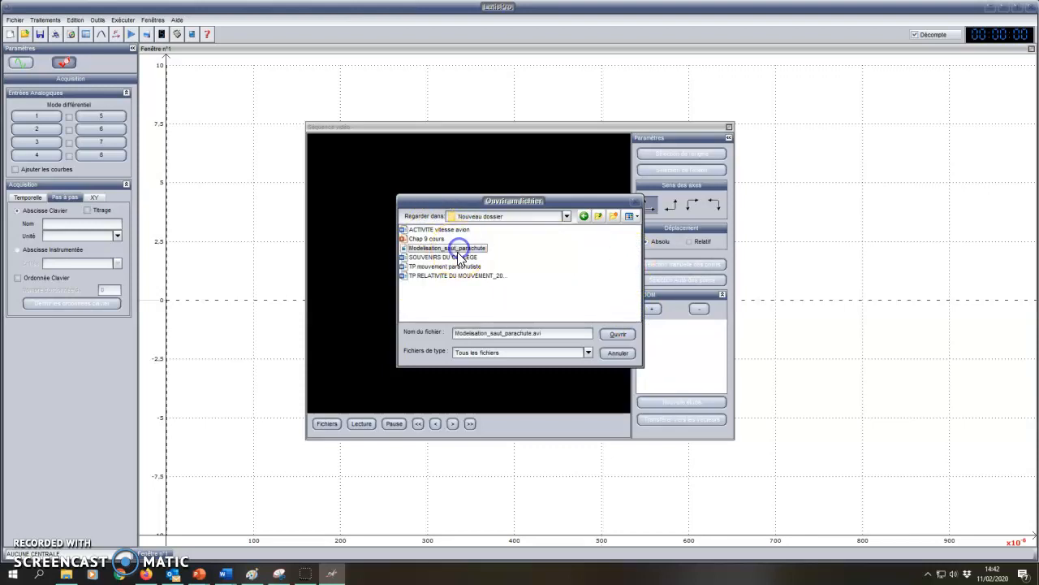
{"action": "left_click", "coordinate": [621, 333]}
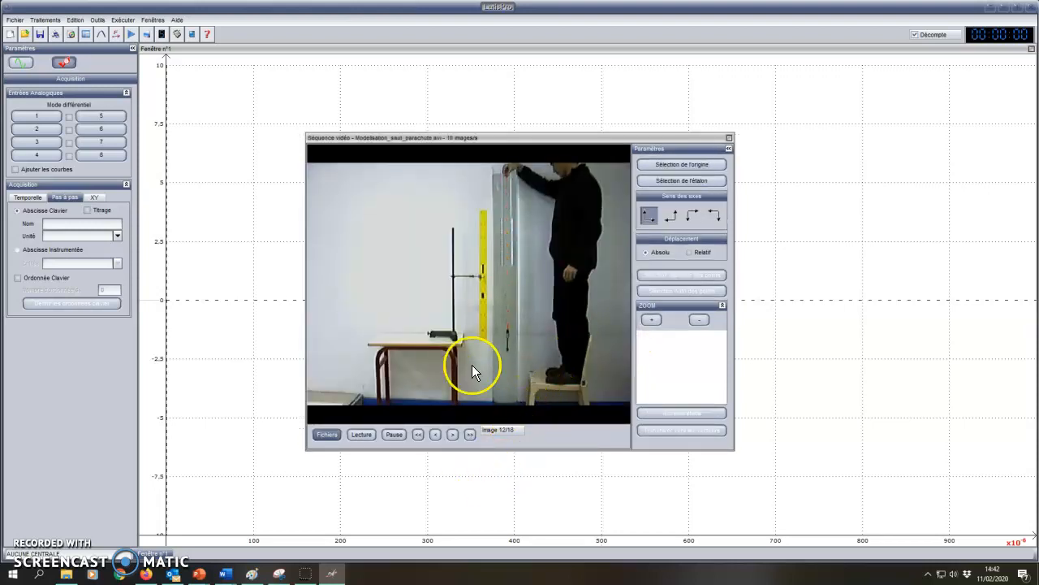
Step through the first frames, return the video to its first image, and enlarge the video window.
{"action": "left_click", "coordinate": [417, 434]}
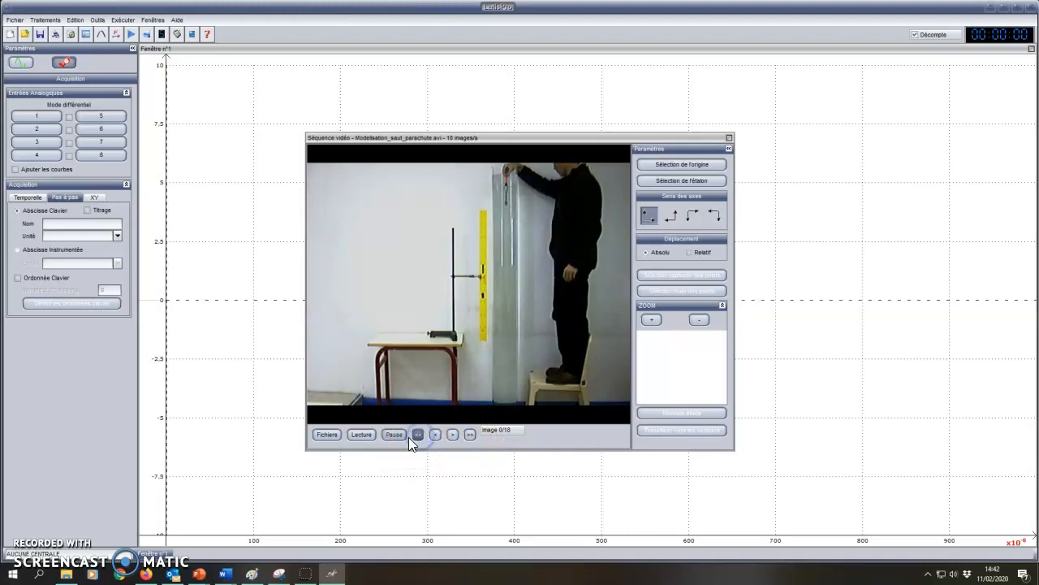
{"action": "left_click", "coordinate": [454, 436]}
{"action": "left_click", "coordinate": [454, 436]}
{"action": "left_click", "coordinate": [416, 436]}
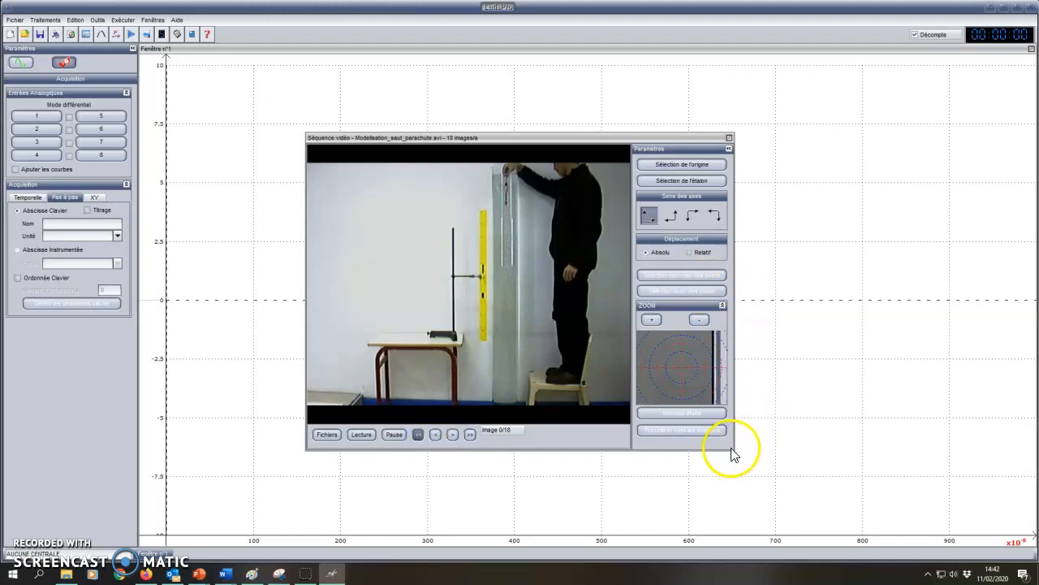
{"action": "left_click_drag", "start_coordinate": [739, 452], "coordinate": [844, 522]}
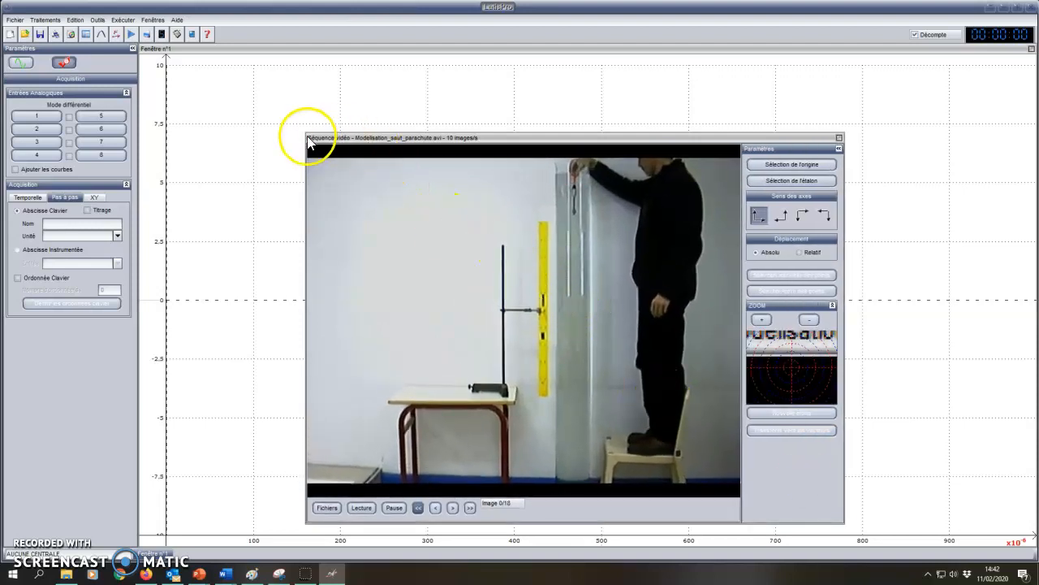
{"action": "left_click_drag", "start_coordinate": [303, 133], "coordinate": [211, 59]}
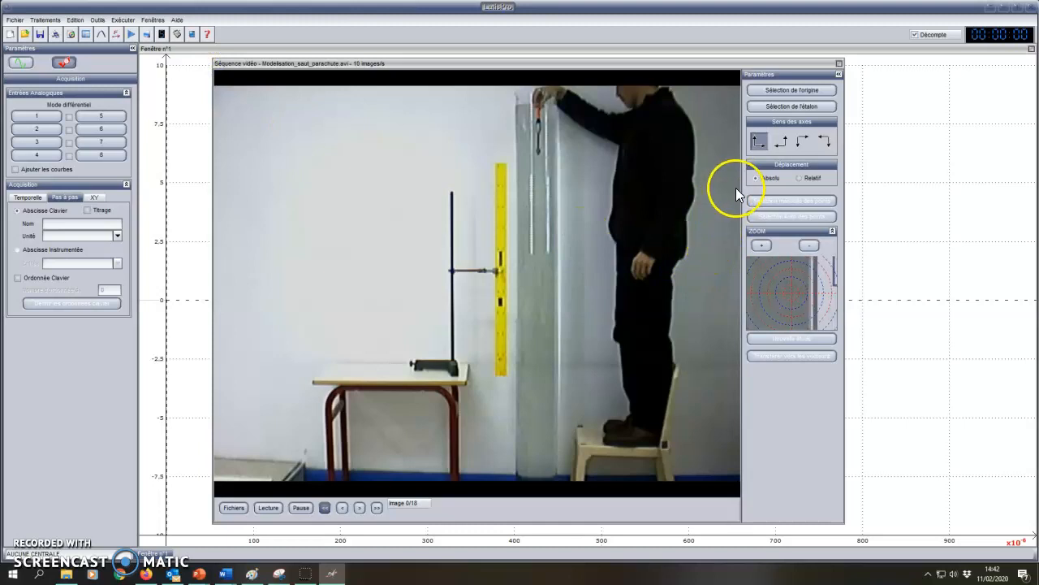
Place the origin on the lower end of the hanging load, with axes pointing right and up.
{"action": "left_click", "coordinate": [799, 91]}
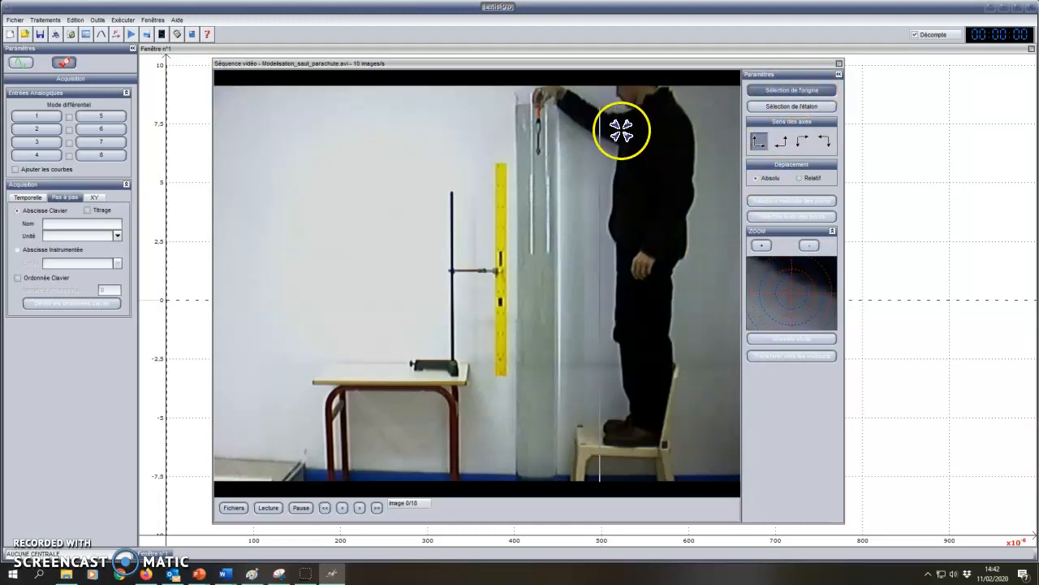
{"action": "left_click", "coordinate": [537, 151]}
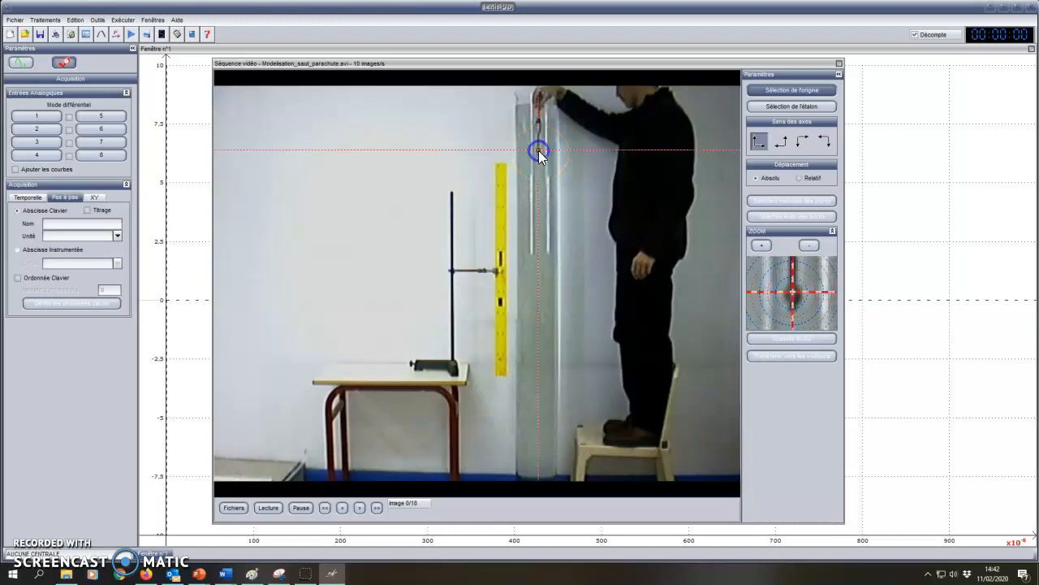
{"action": "left_click", "coordinate": [758, 143]}
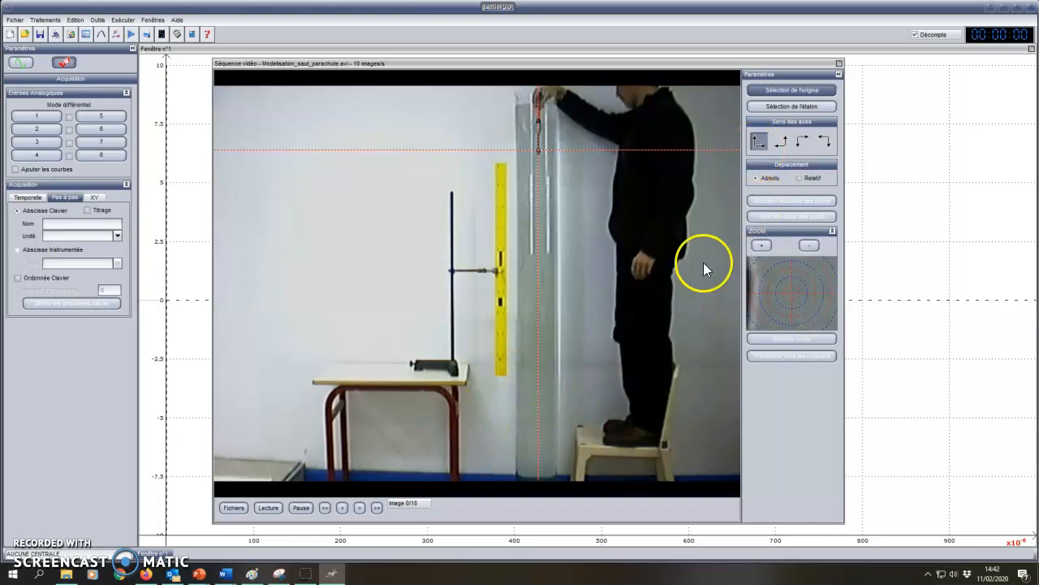
Define the scale standard along the full length of the yellow ruler, from bottom to top, as 1 m.
{"action": "left_click", "coordinate": [793, 106]}
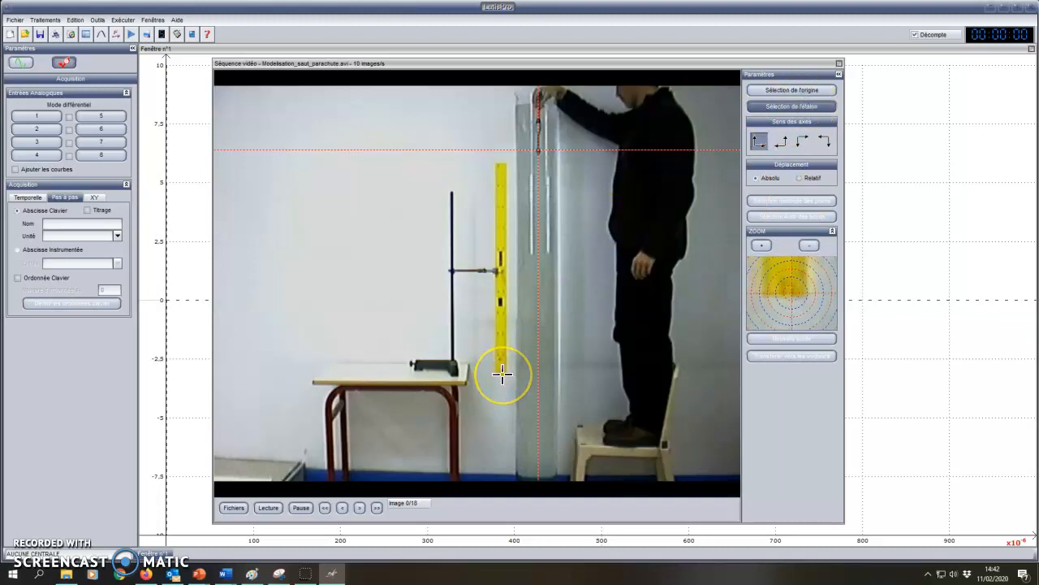
{"action": "left_click_drag", "start_coordinate": [502, 374], "coordinate": [489, 165]}
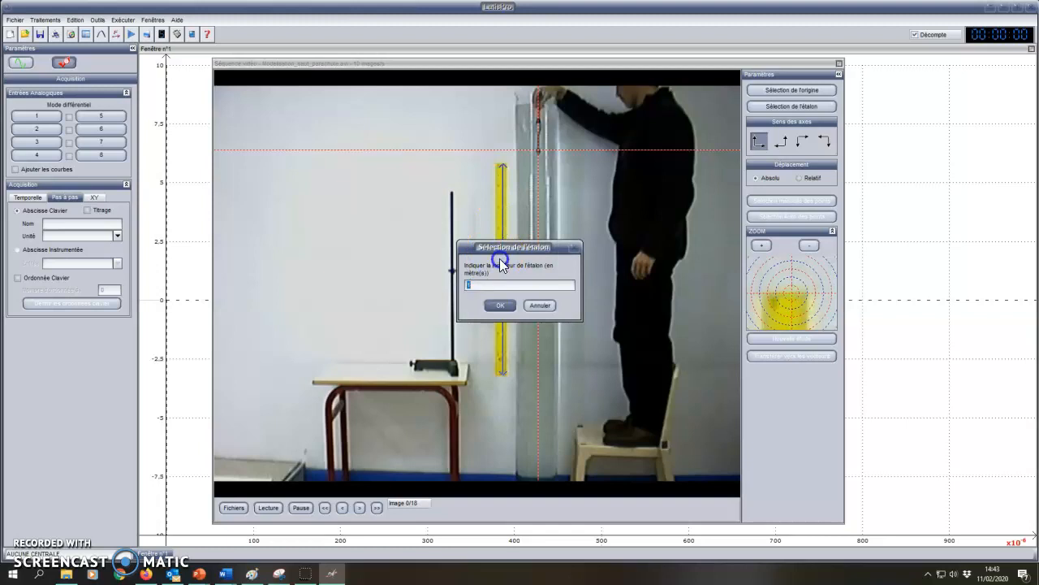
{"action": "left_click_drag", "start_coordinate": [510, 250], "coordinate": [367, 225]}
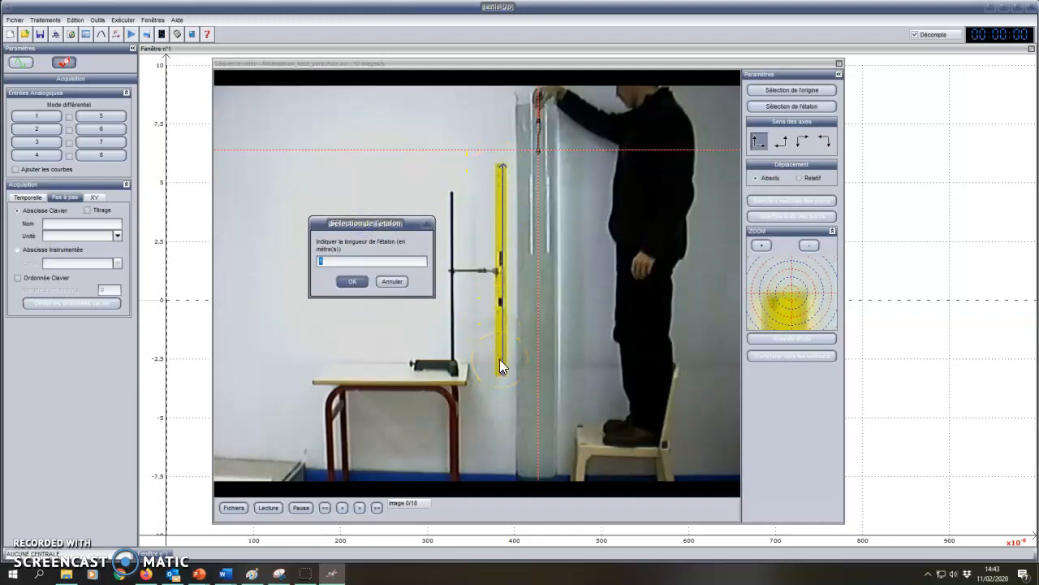
{"action": "left_click", "coordinate": [350, 285]}
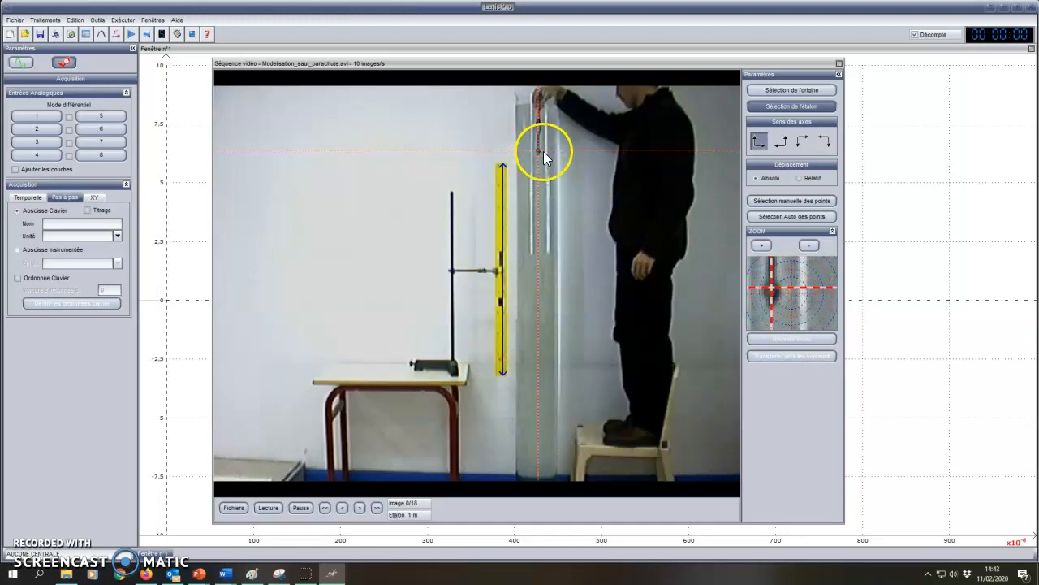
Manually mark the lower end of the falling load image by image, from the origin to the bottom of the tube.
{"action": "left_click", "coordinate": [794, 216]}
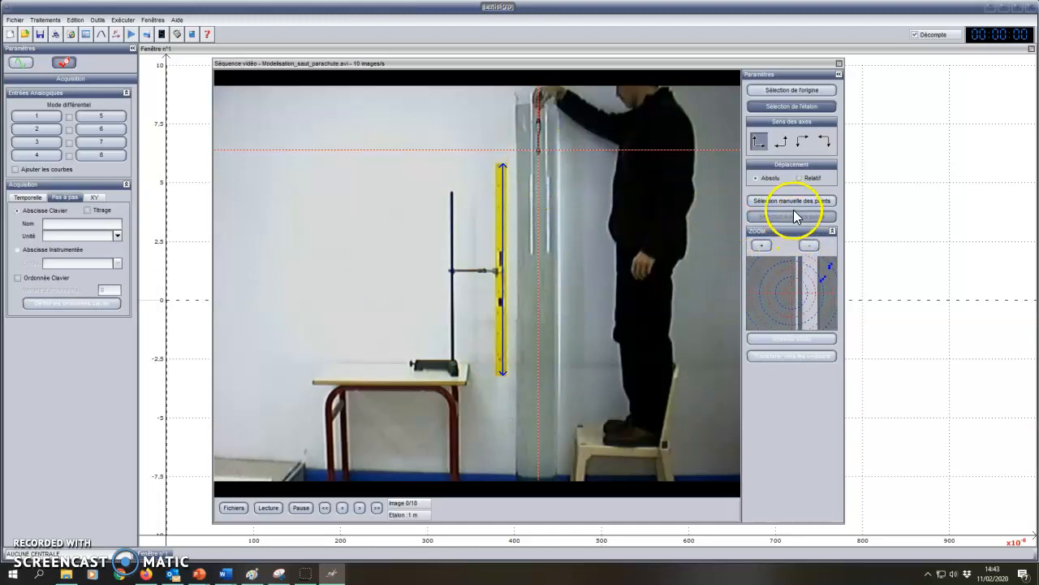
{"action": "left_click", "coordinate": [794, 201]}
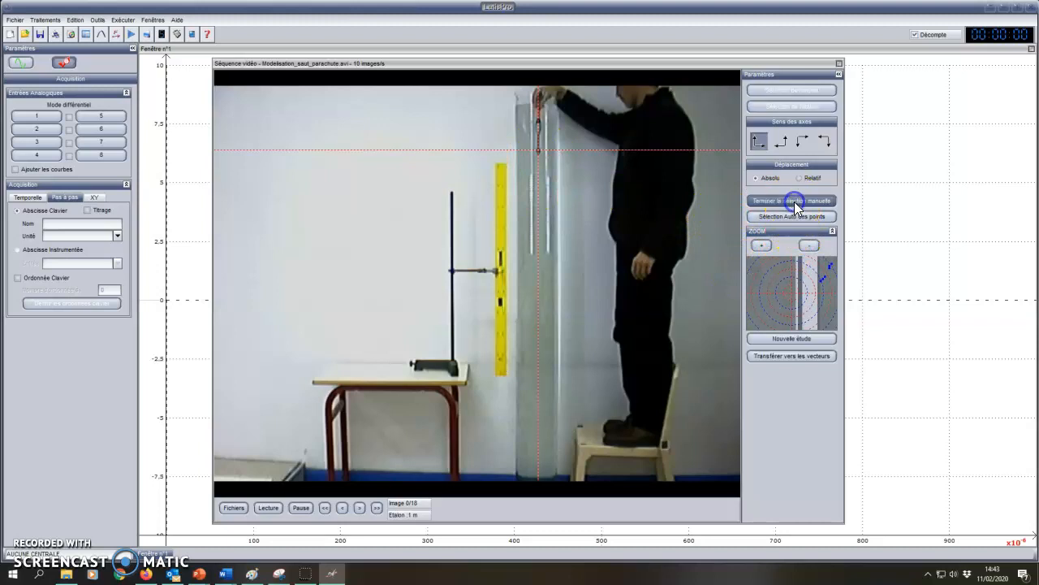
{"action": "left_click", "coordinate": [538, 151]}
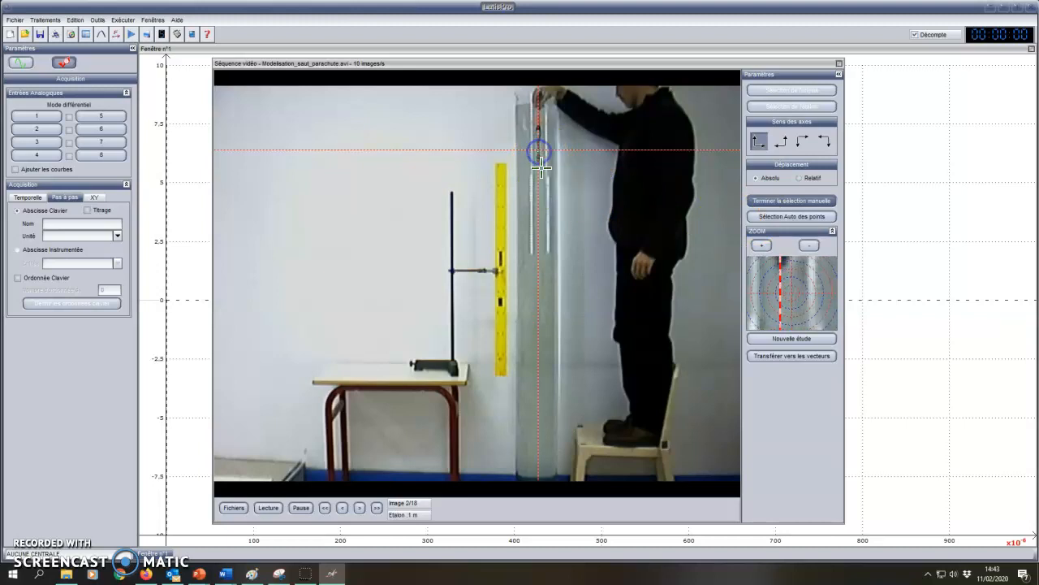
{"action": "left_click", "coordinate": [538, 164]}
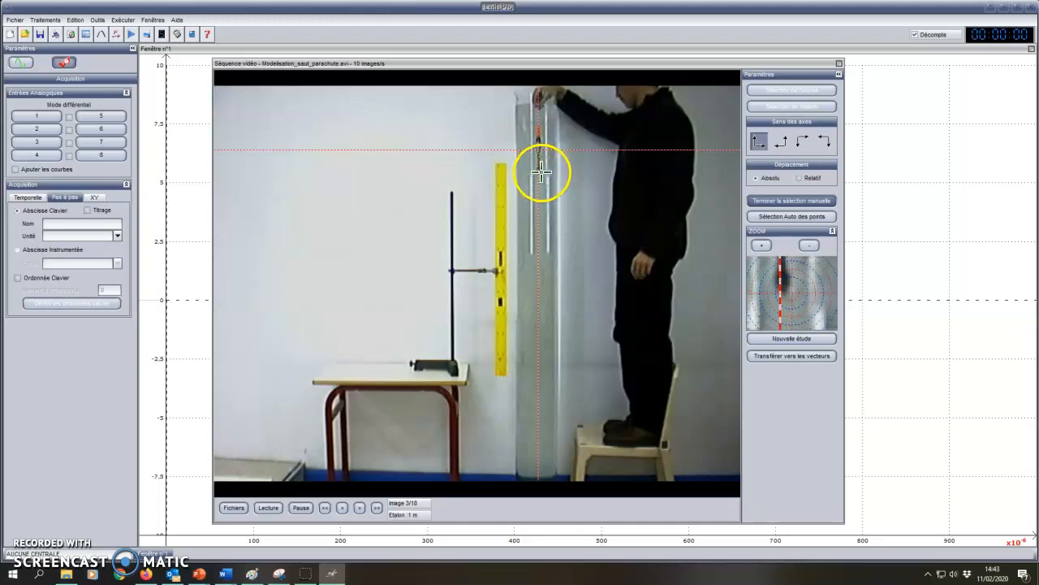
{"action": "left_click", "coordinate": [539, 167]}
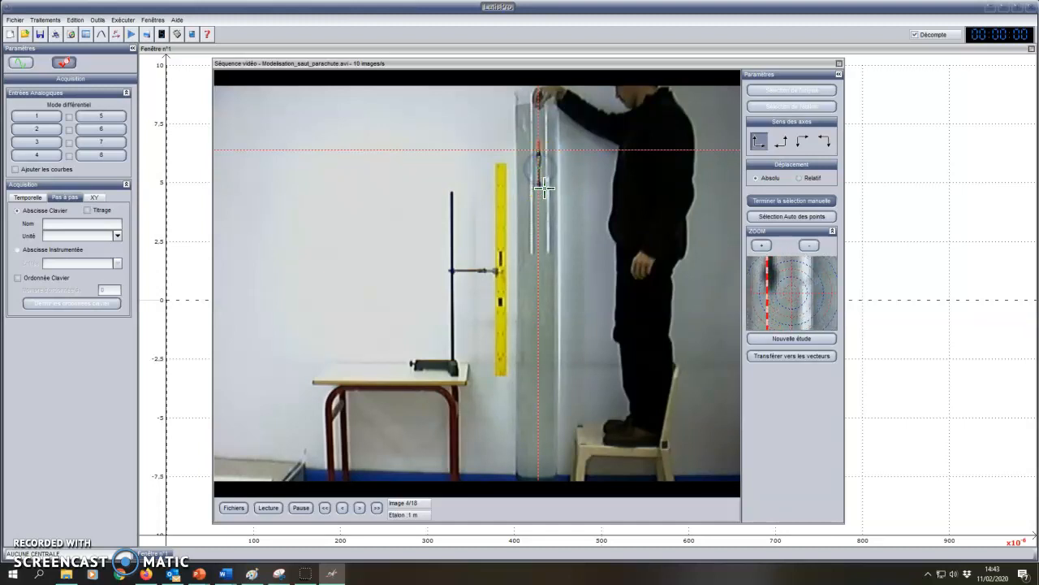
{"action": "left_click", "coordinate": [538, 186]}
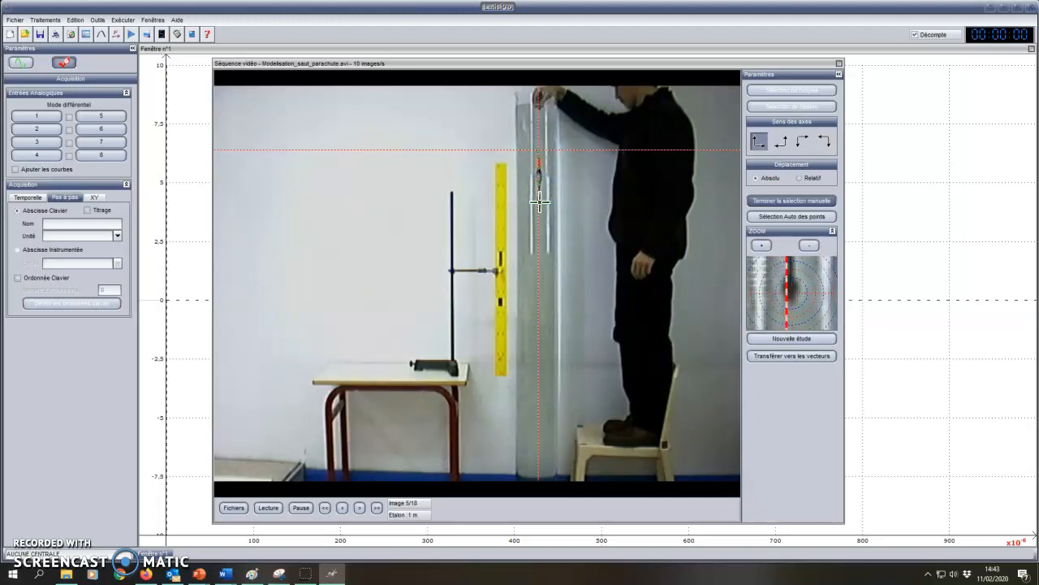
{"action": "left_click", "coordinate": [539, 201]}
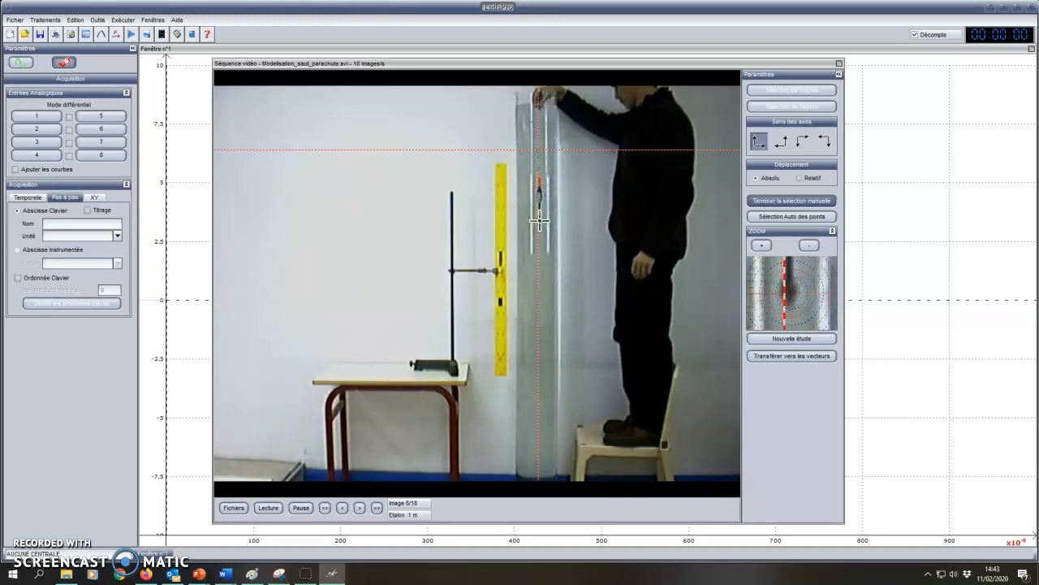
{"action": "left_click", "coordinate": [539, 221]}
{"action": "left_click", "coordinate": [539, 240]}
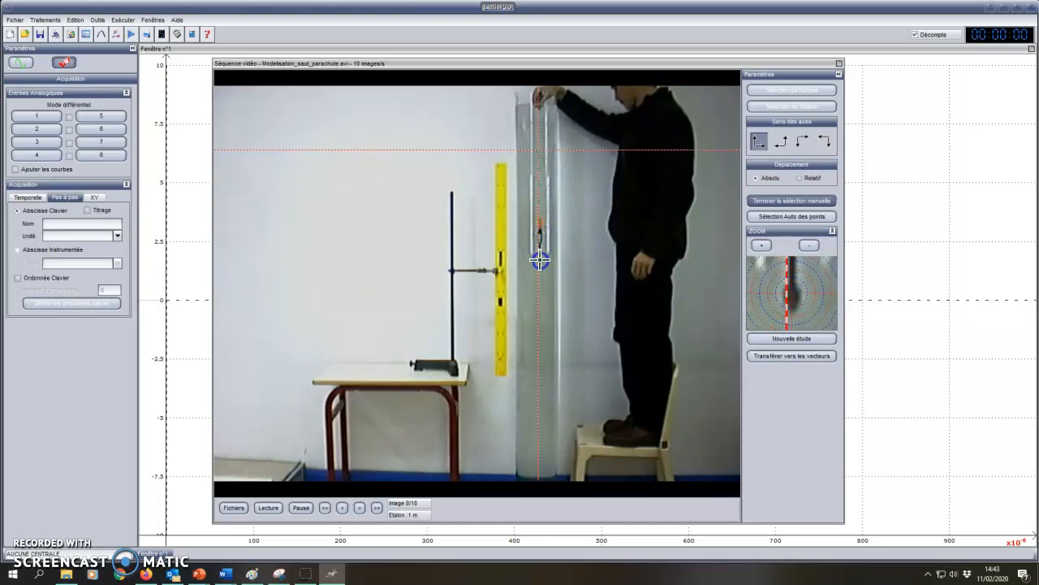
{"action": "left_click", "coordinate": [539, 259]}
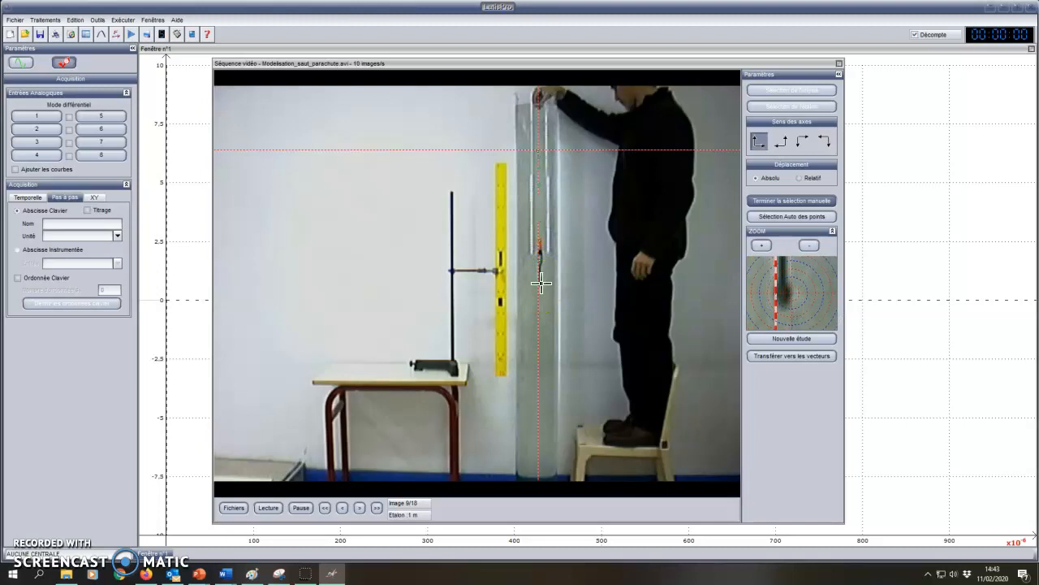
{"action": "left_click", "coordinate": [541, 284]}
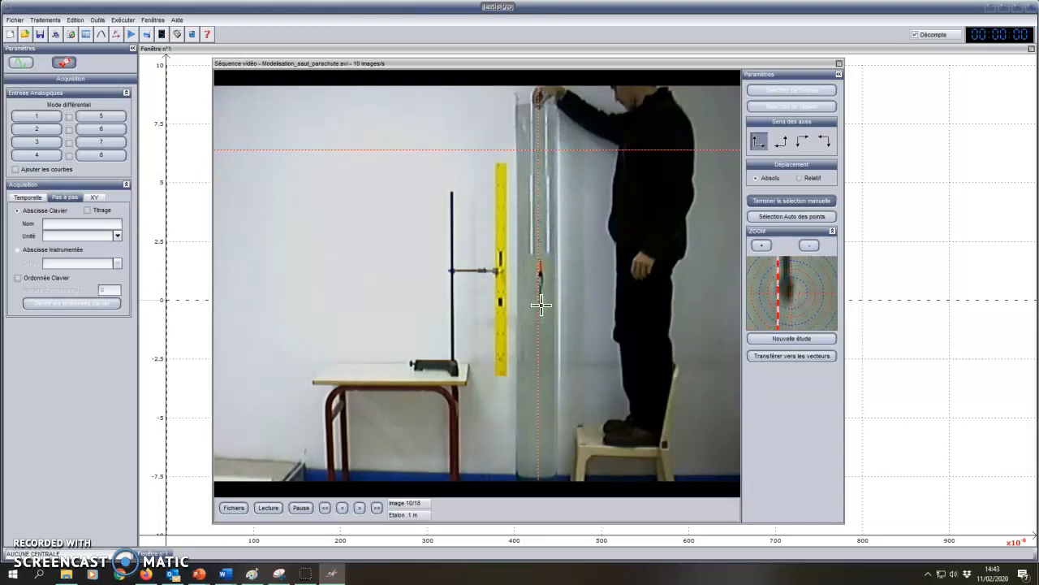
{"action": "left_click", "coordinate": [541, 326]}
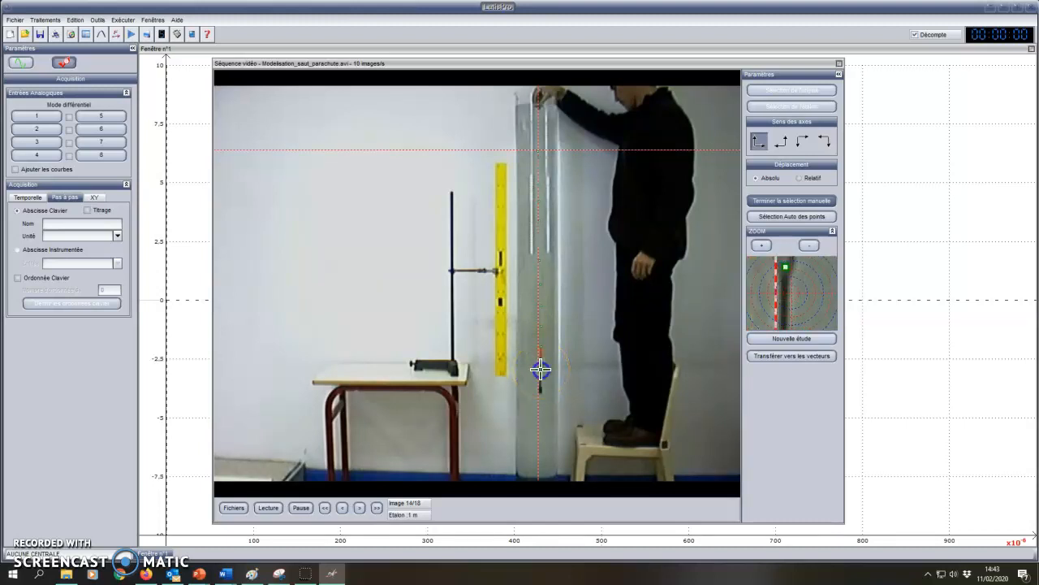
{"action": "left_click", "coordinate": [540, 406]}
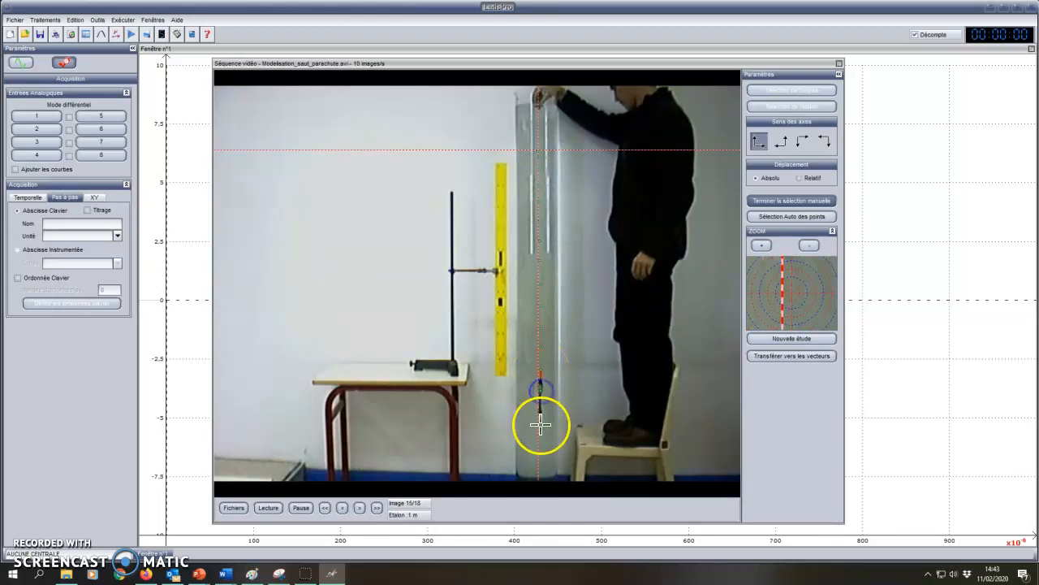
{"action": "left_click", "coordinate": [539, 412]}
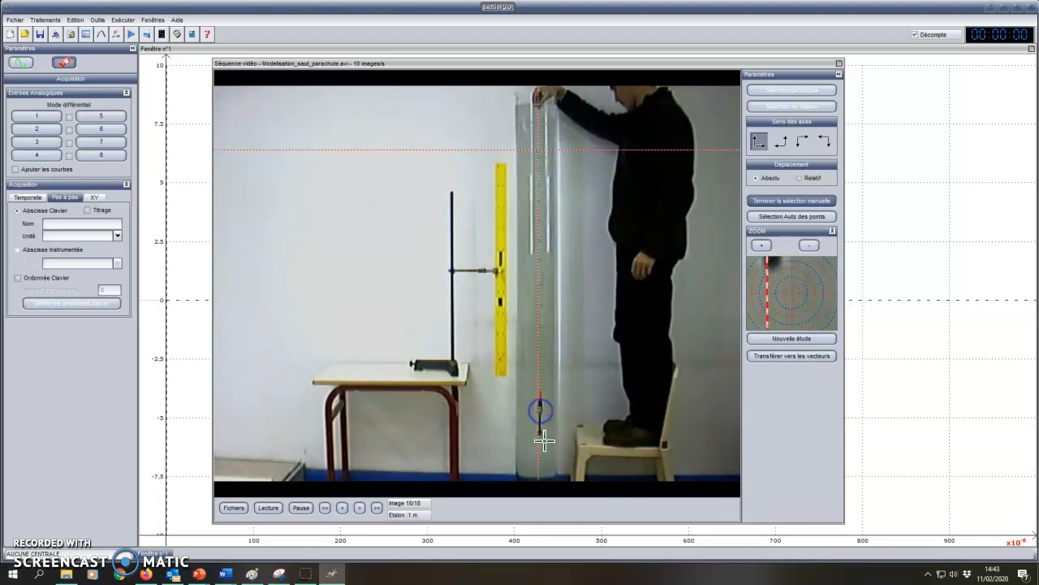
{"action": "left_click", "coordinate": [536, 433]}
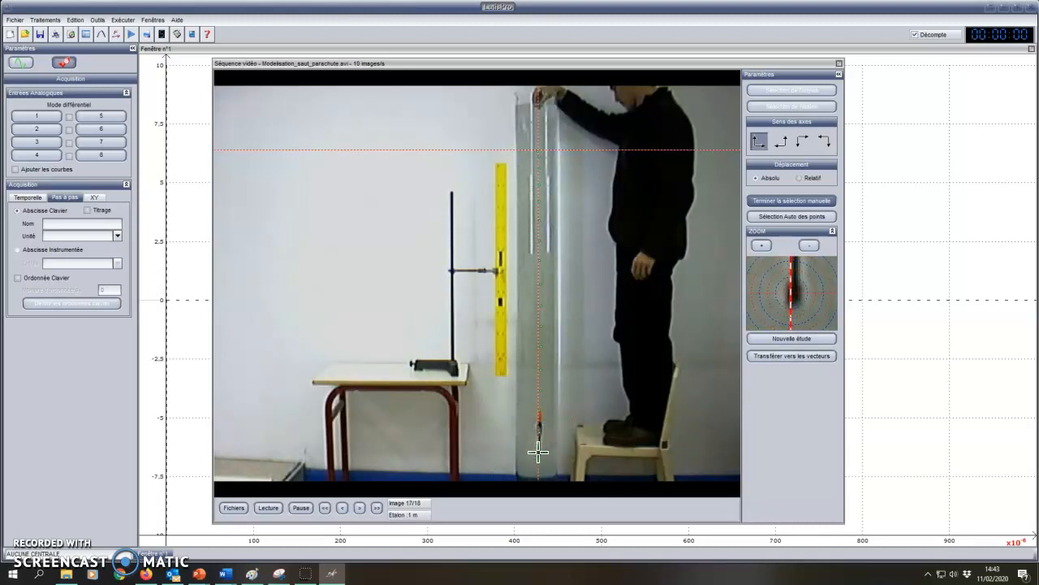
{"action": "left_click", "coordinate": [540, 471]}
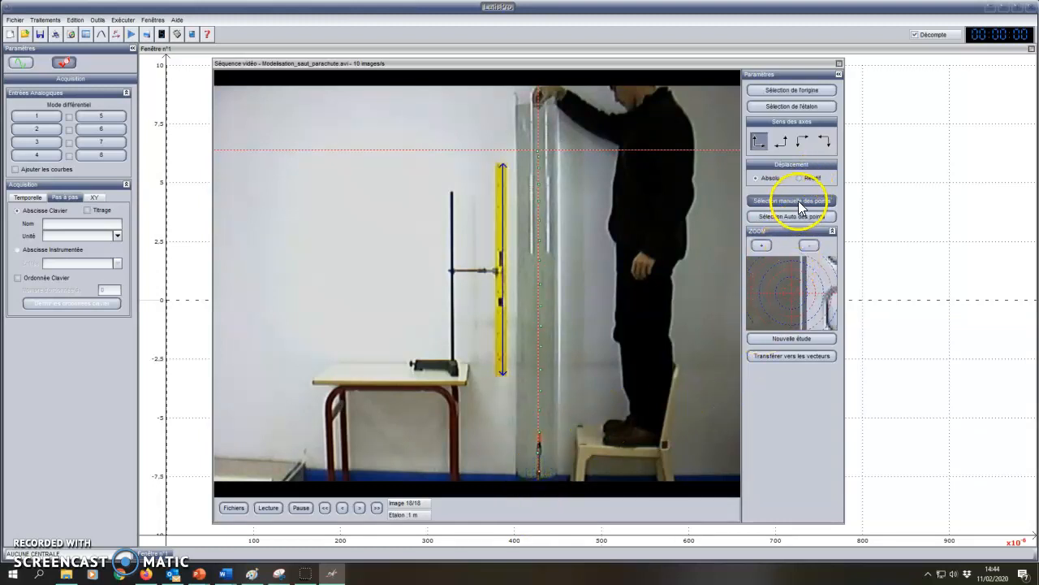
{"action": "left_click", "coordinate": [799, 202]}
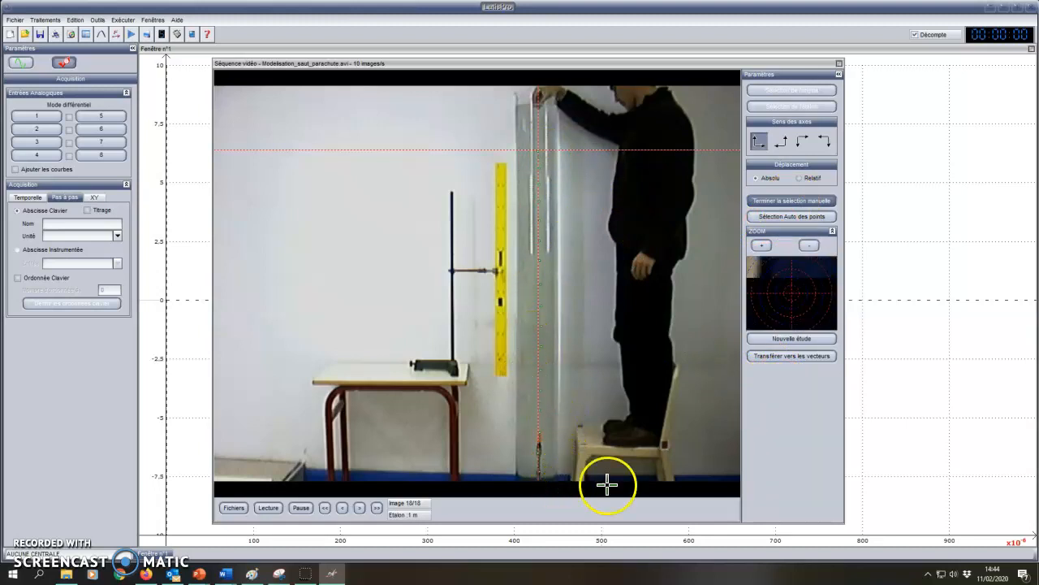
Transfer the marked points to the vector plot and enlarge the plot window.
{"action": "left_click", "coordinate": [799, 360]}
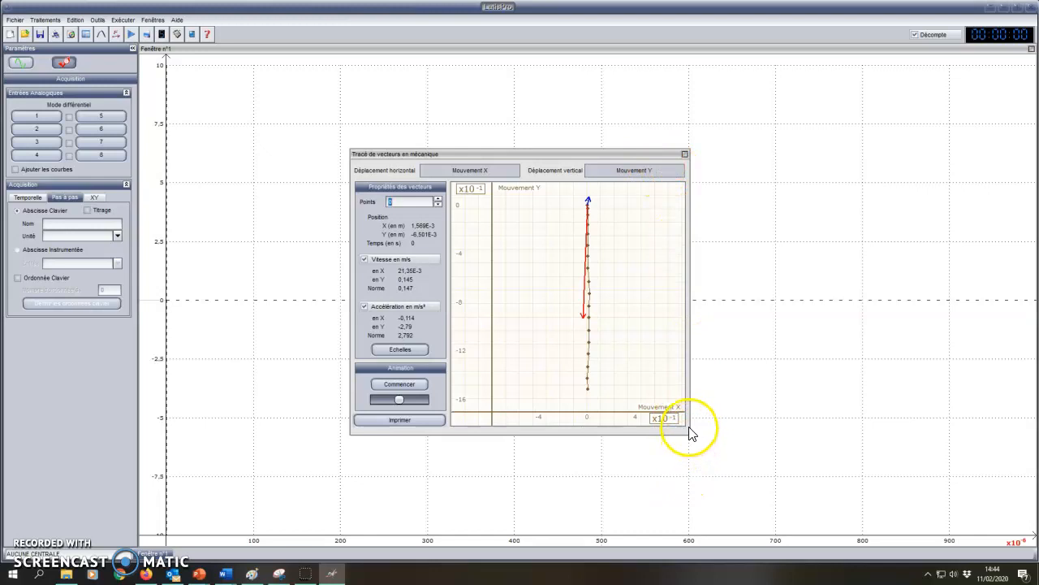
{"action": "left_click_drag", "start_coordinate": [689, 429], "coordinate": [840, 467]}
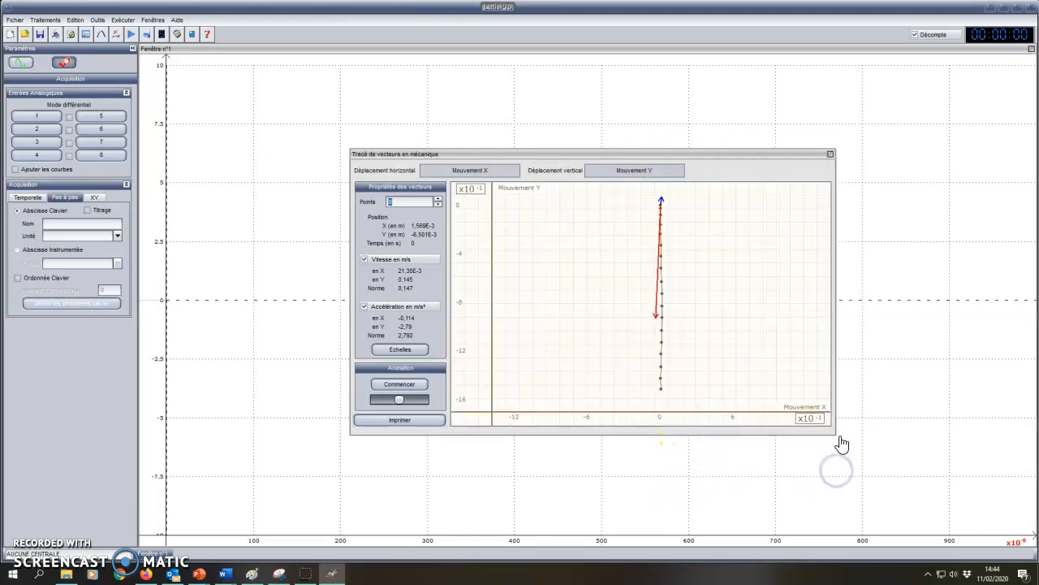
{"action": "left_click", "coordinate": [836, 431]}
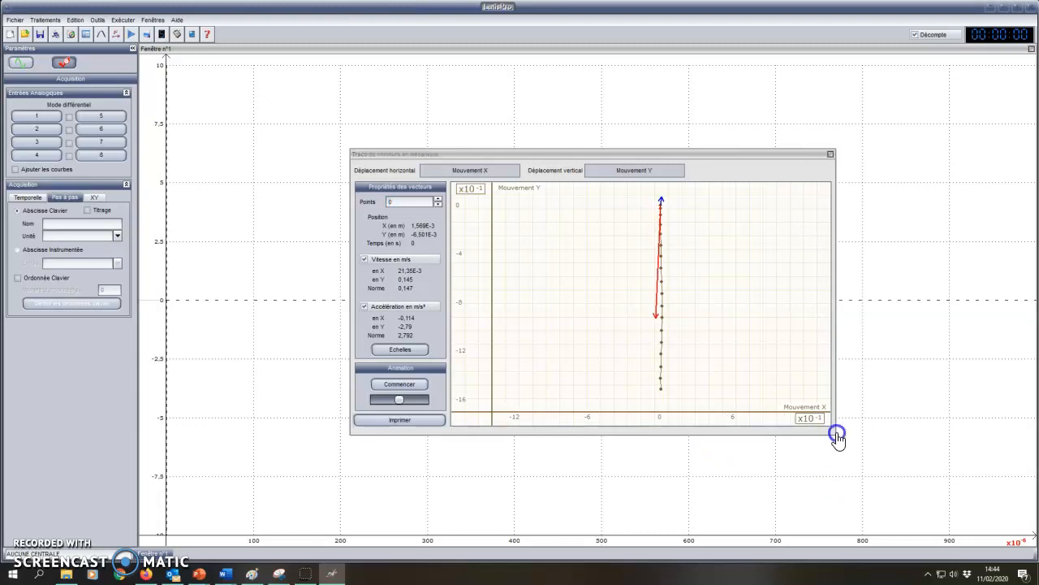
{"action": "left_click", "coordinate": [369, 145]}
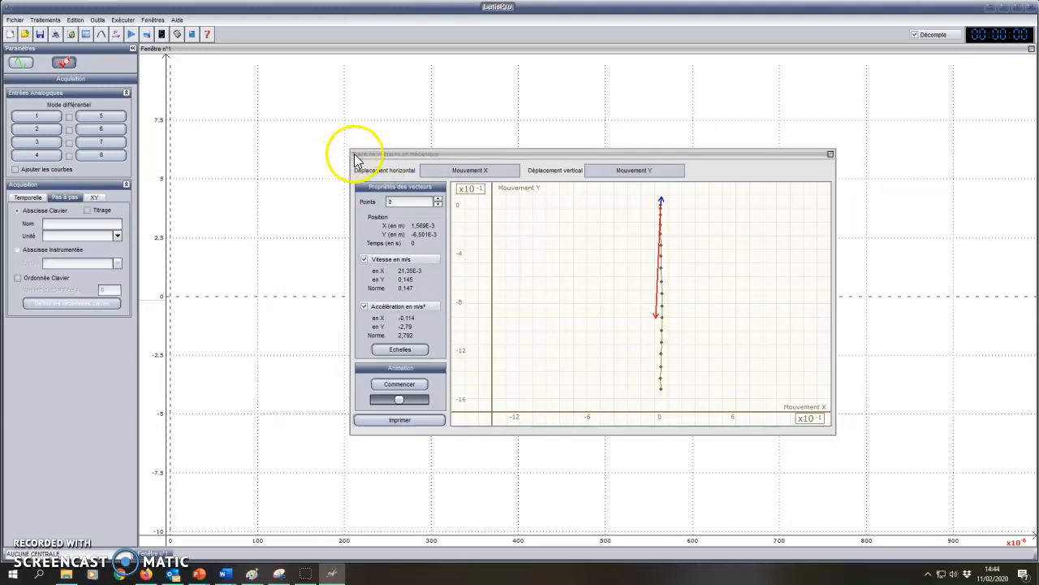
{"action": "left_click_drag", "start_coordinate": [352, 436], "coordinate": [248, 529]}
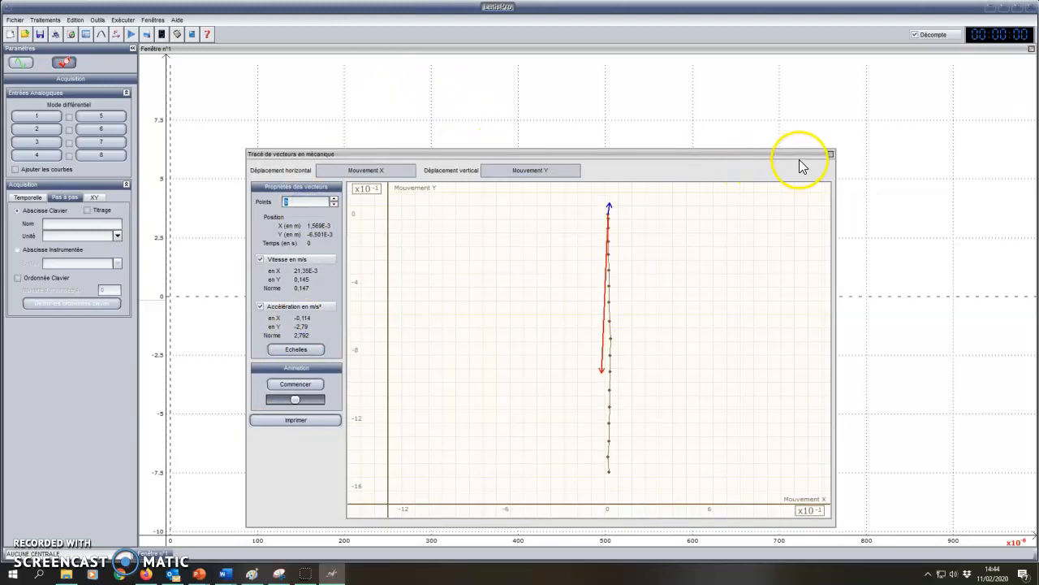
Enlarge the vector plot window further, hide the acceleration vector and display the velocity vector at point 5.
{"action": "left_click_drag", "start_coordinate": [837, 157], "coordinate": [930, 58]}
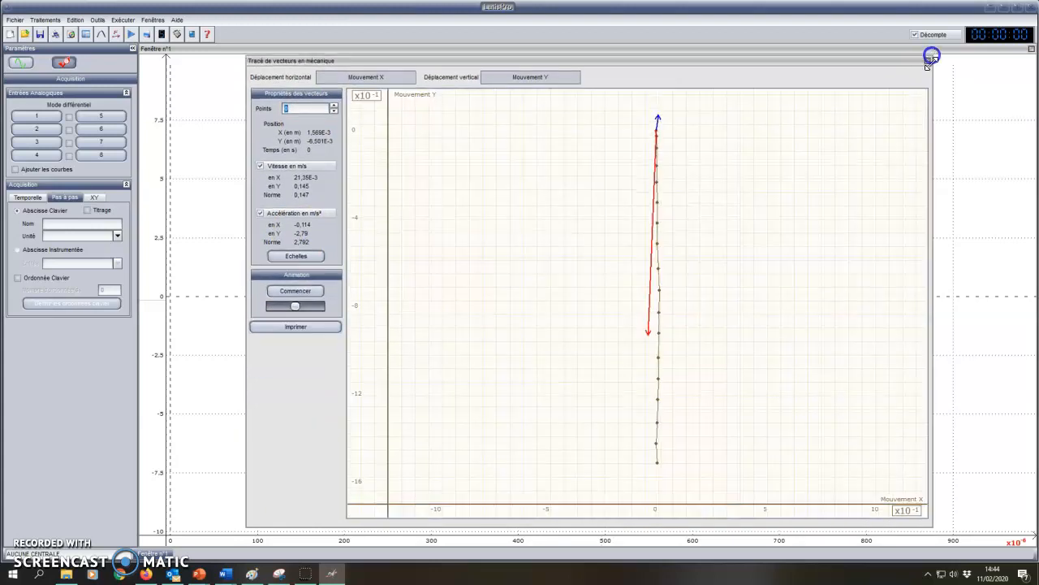
{"action": "type", "text": "5"}
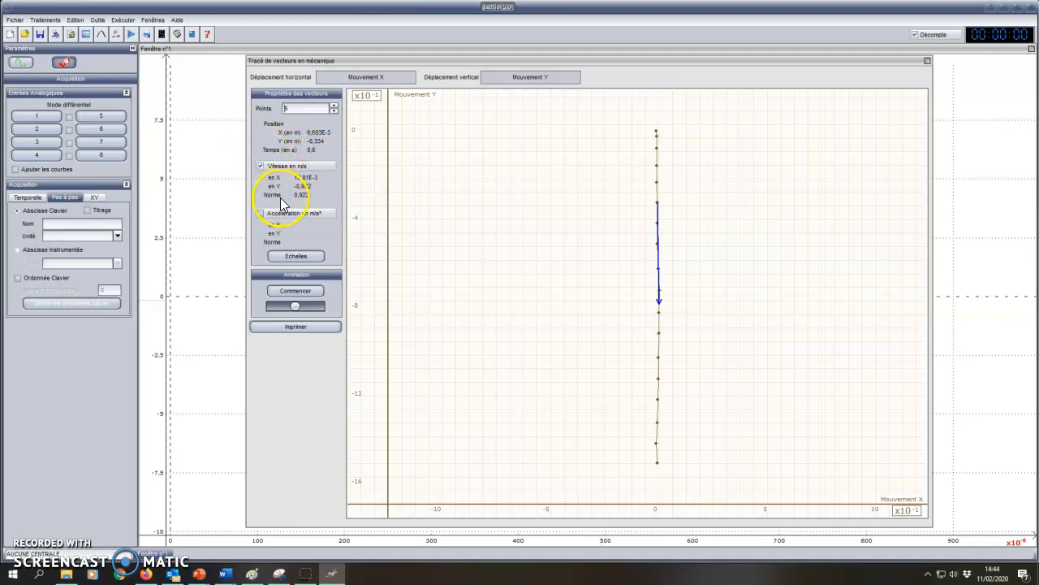
Play the velocity vector animation along the trajectory, stop it and step back to point 5.
{"action": "left_click", "coordinate": [292, 293]}
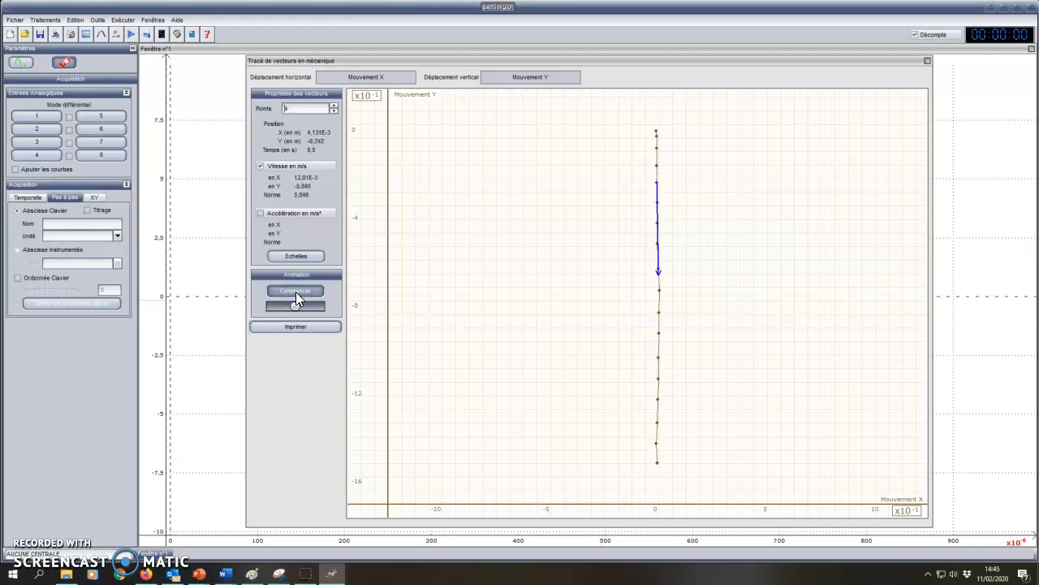
{"action": "left_click", "coordinate": [287, 286]}
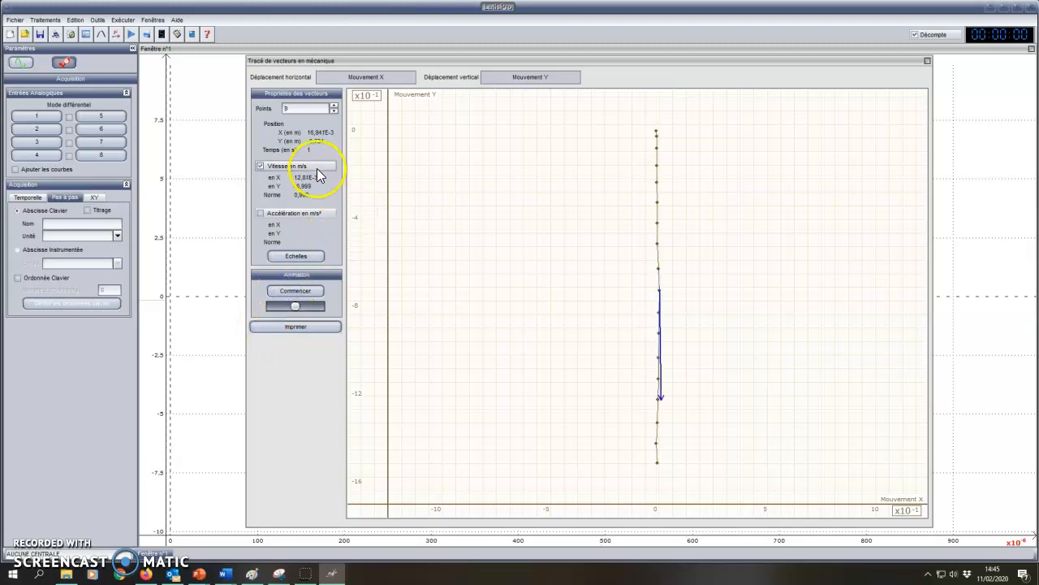
{"action": "left_click", "coordinate": [334, 112]}
{"action": "left_click", "coordinate": [334, 112]}
{"action": "left_click", "coordinate": [335, 112]}
{"action": "left_click", "coordinate": [334, 112]}
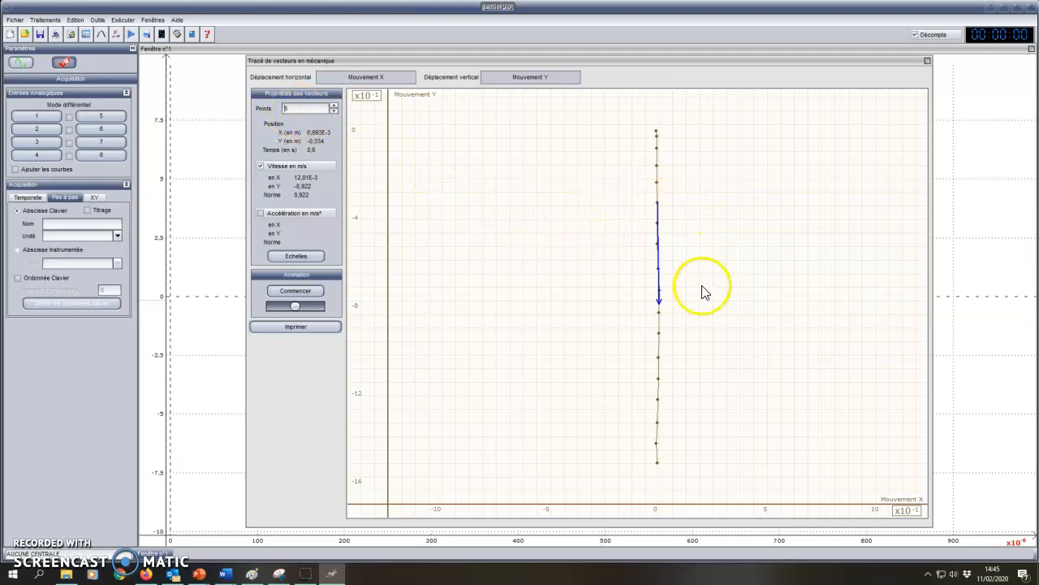
Compare the velocity vector at points 6 and 5 and step back to point 3.
{"action": "left_click", "coordinate": [654, 317]}
{"action": "left_click", "coordinate": [659, 219]}
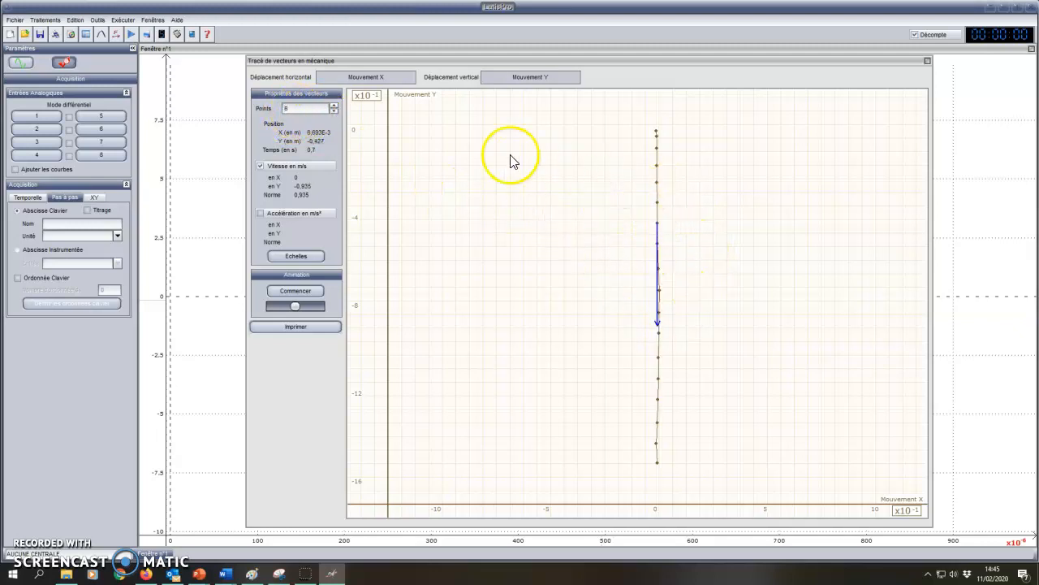
{"action": "left_click", "coordinate": [332, 109]}
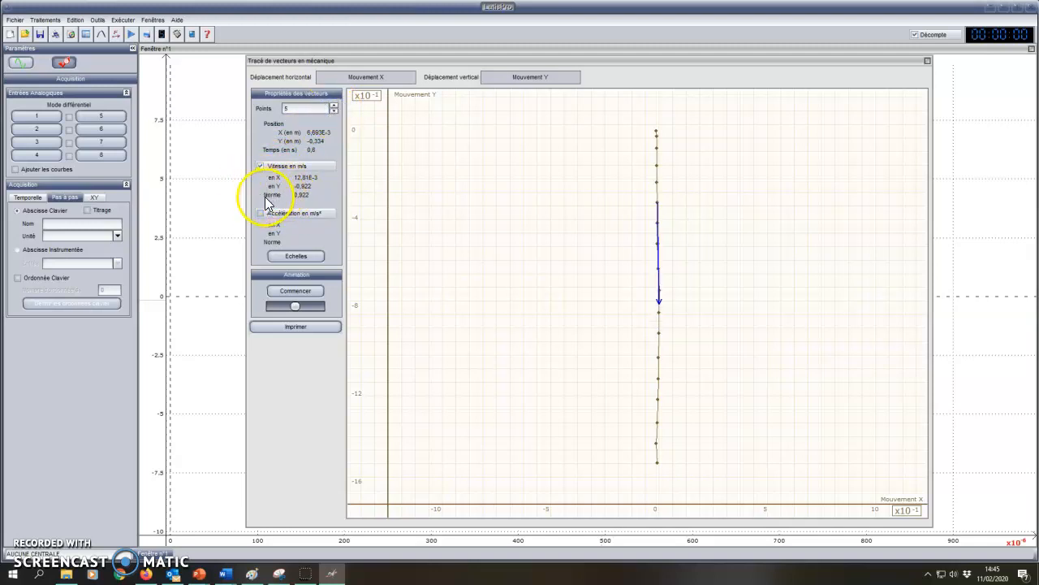
{"action": "left_click", "coordinate": [333, 112]}
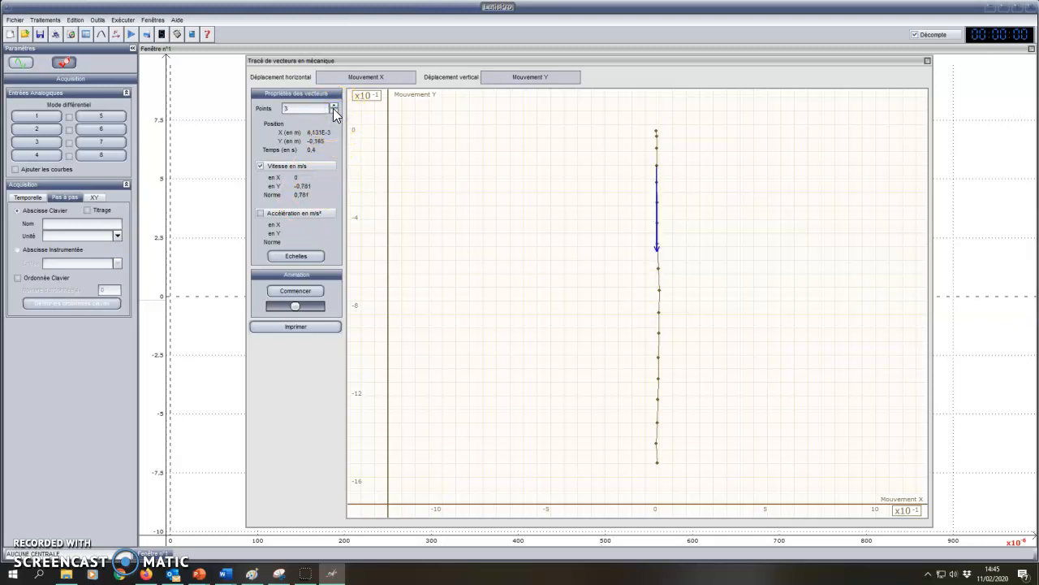
Advance the displayed velocity vector point by point along the trajectory to point 10.
{"action": "left_click", "coordinate": [333, 107]}
{"action": "left_click", "coordinate": [333, 107]}
{"action": "left_click", "coordinate": [333, 107]}
{"action": "left_click", "coordinate": [333, 107]}
{"action": "left_click", "coordinate": [333, 107]}
{"action": "left_click", "coordinate": [333, 107]}
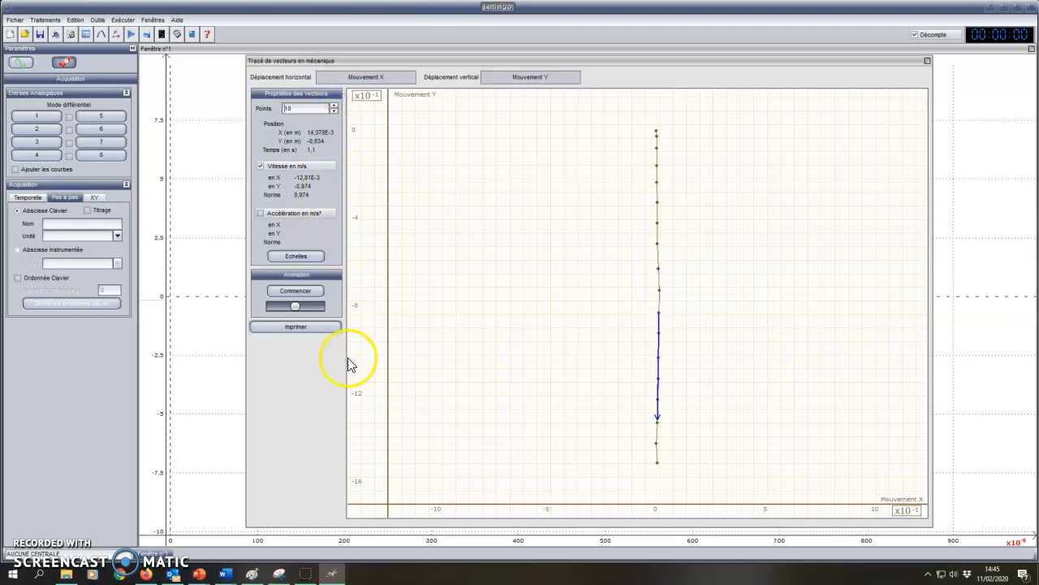